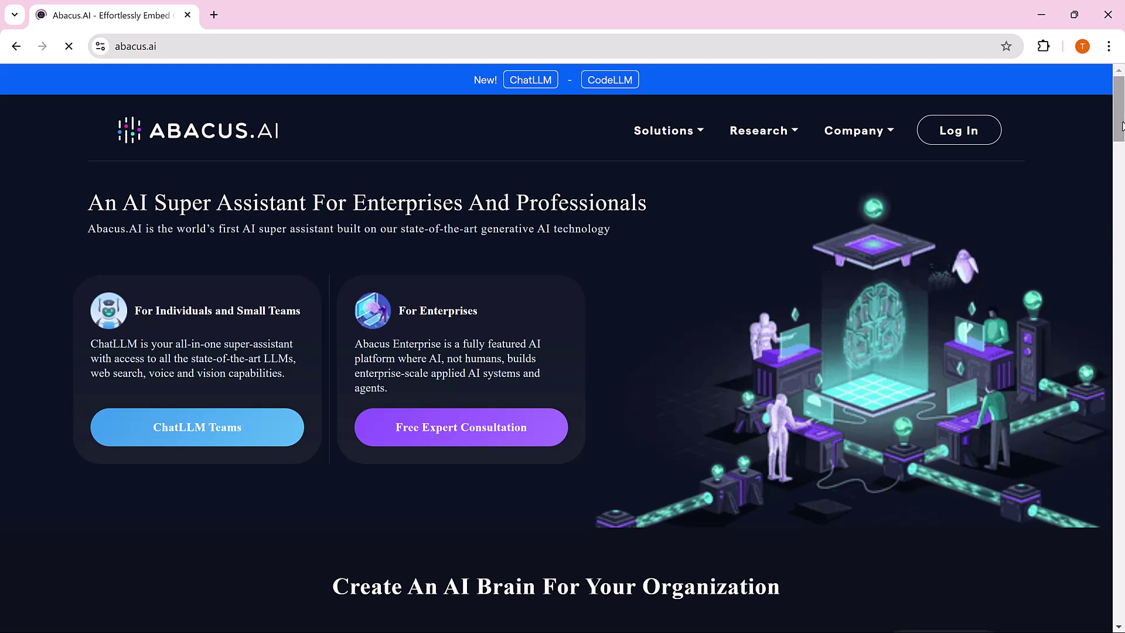
Scroll through the Abacus.AI homepage features and advance the showcase carousel to the marketing emailer slide
left_click_drag(1122, 126, 1120, 241)
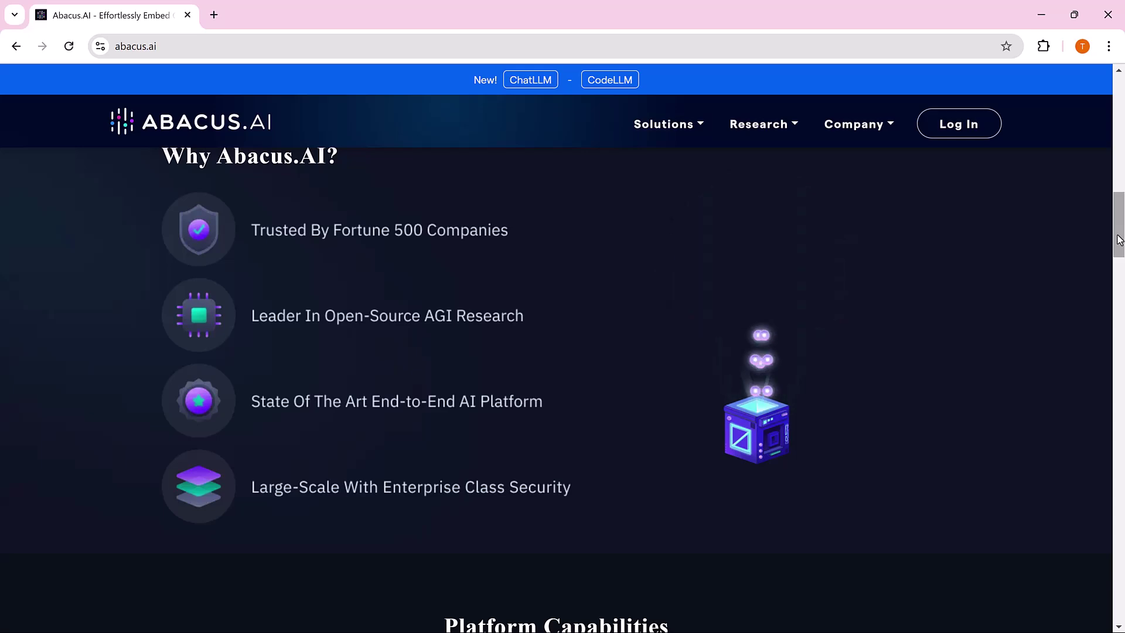
left_click_drag(1120, 241, 1116, 463)
left_click(992, 505)
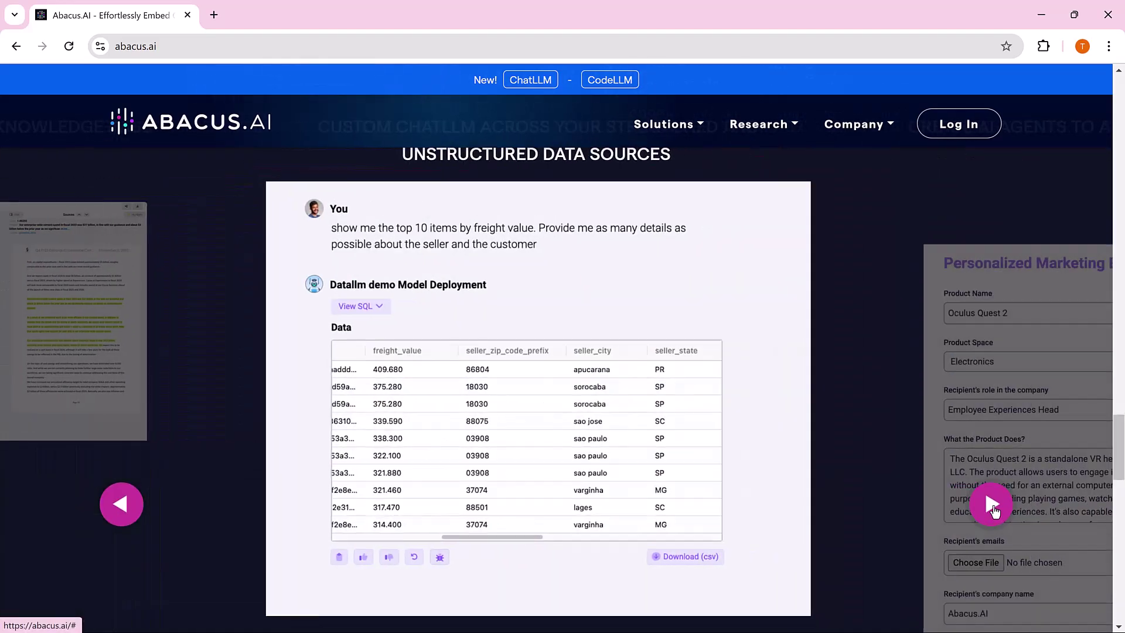
left_click(992, 506)
left_click_drag(1120, 468, 1121, 91)
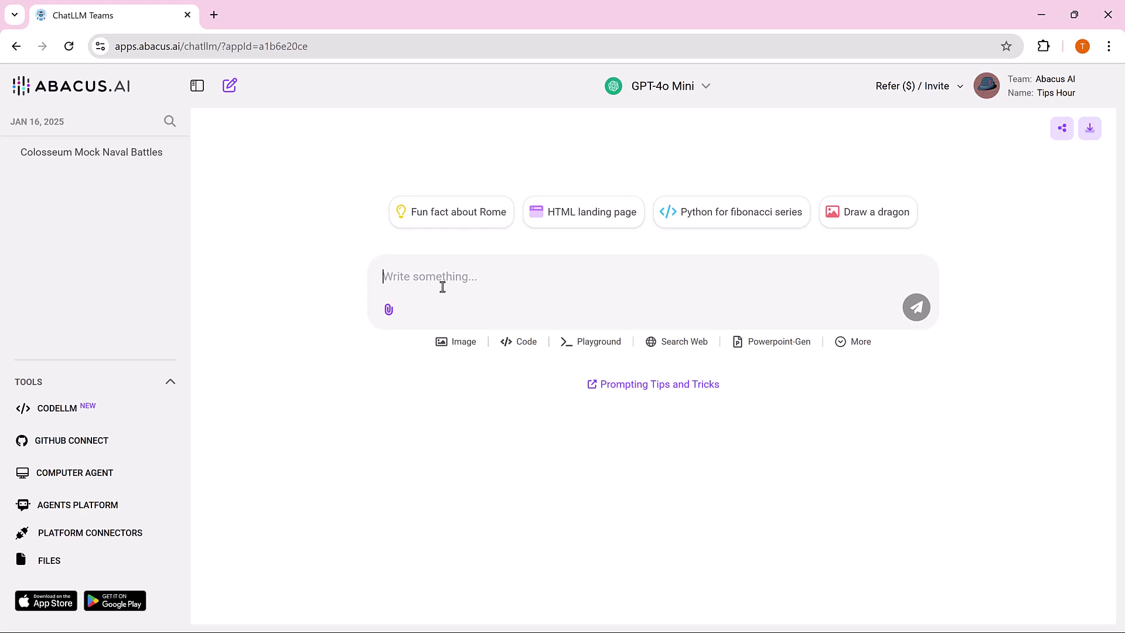
Ask GPT-4o Mini, then RouteLLM, 'Who is the tallest man in the world'
type("Who is the tallest man in the world")
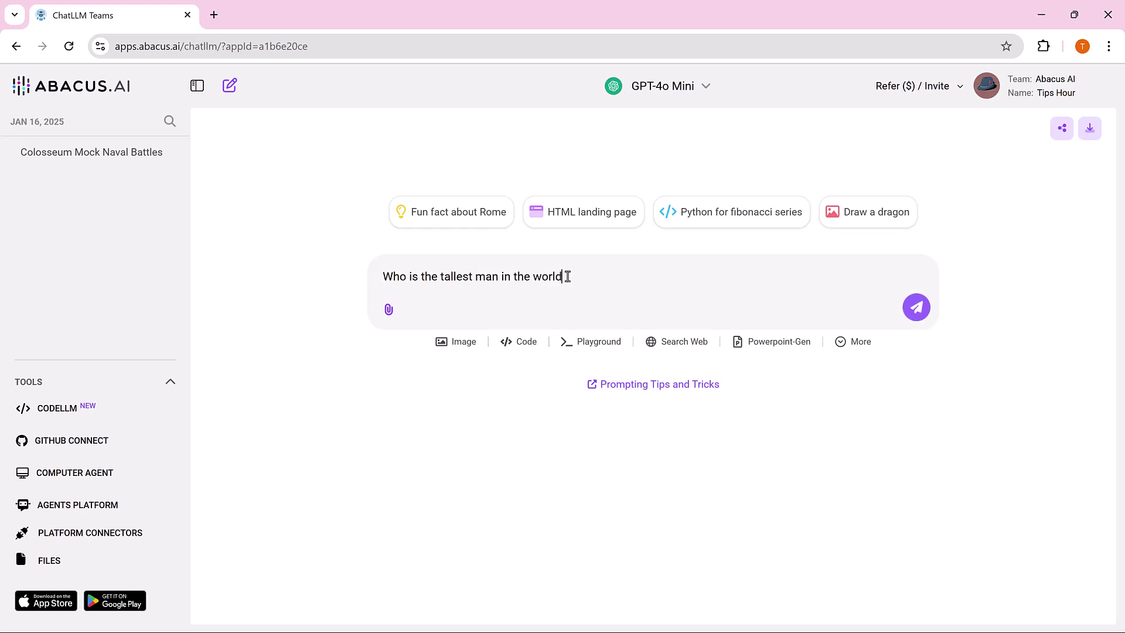
left_click(914, 307)
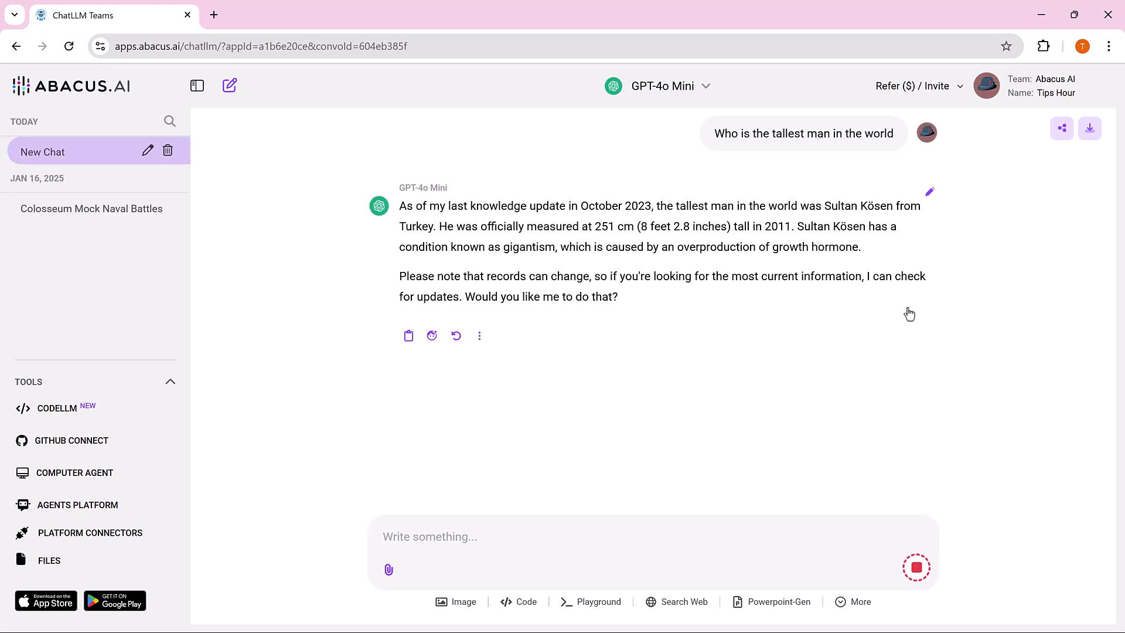
left_click(686, 88)
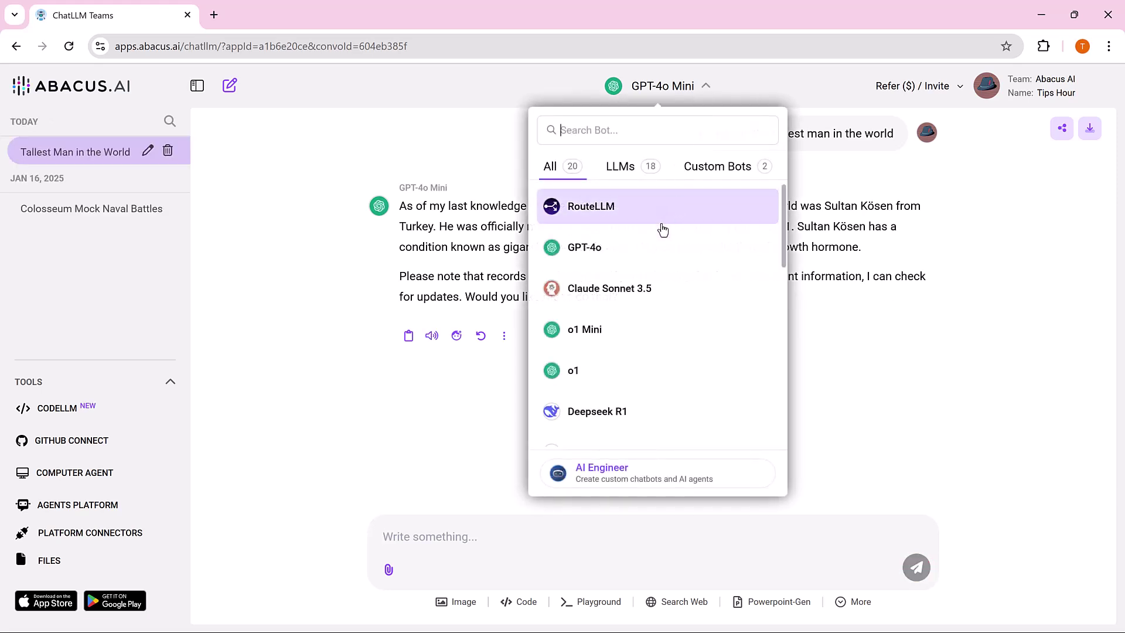
left_click(623, 224)
type("Who is the tallest man in the world")
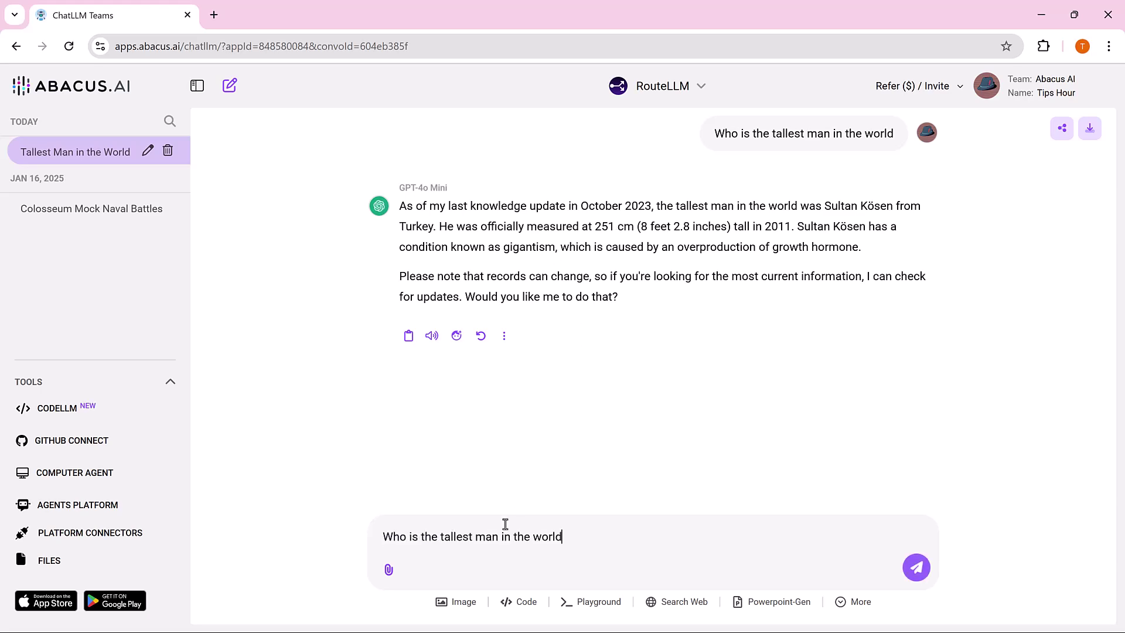
key("Return")
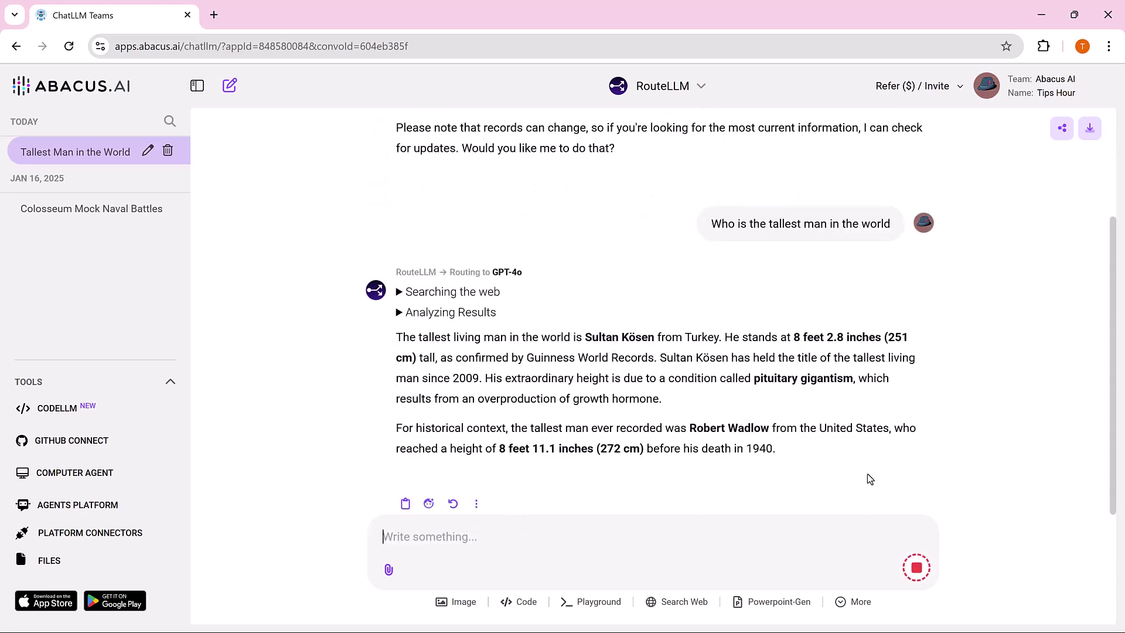
Send the same question to Llama-3.3 70B and scroll back up through the answers
left_click(662, 86)
left_click(642, 305)
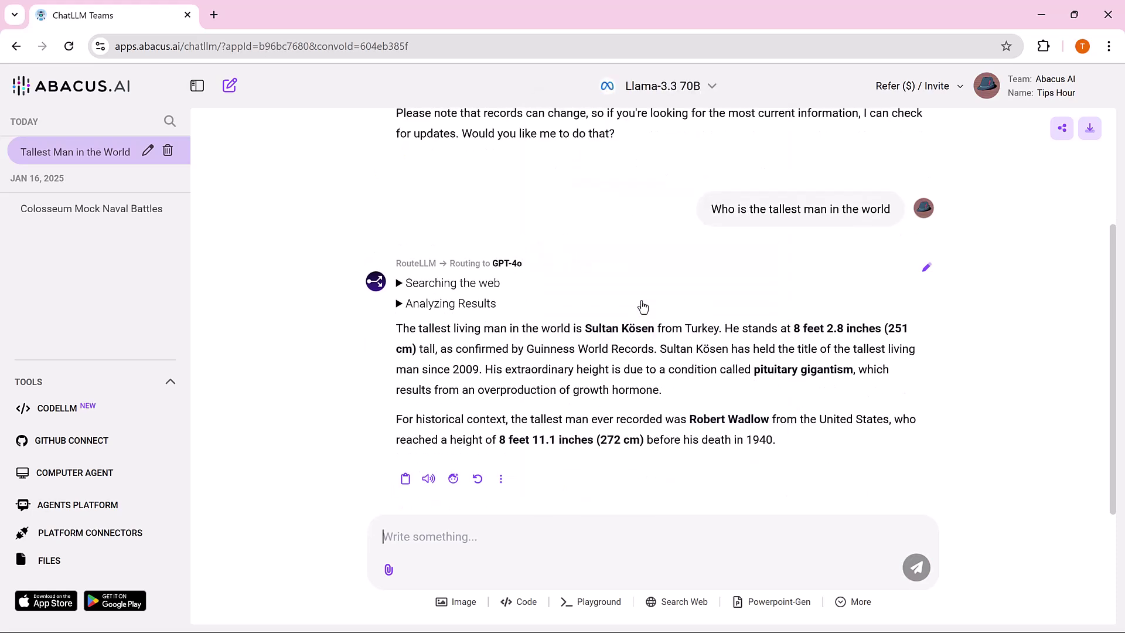
type("Who is the tallest man in the world")
left_click(916, 567)
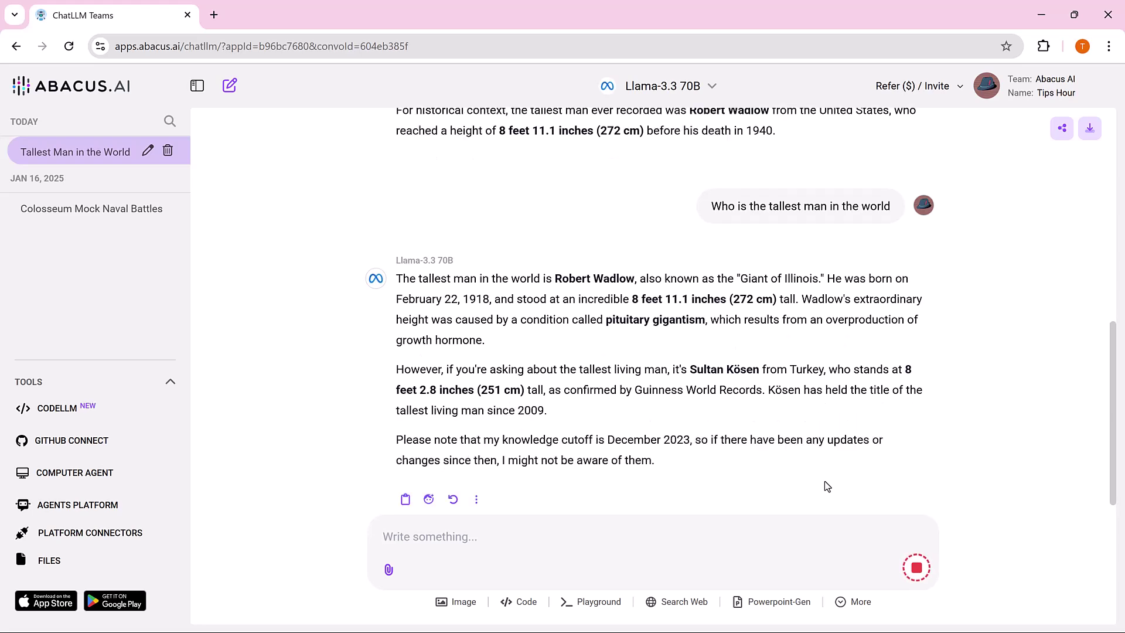
scroll(706, 402, "up", 6)
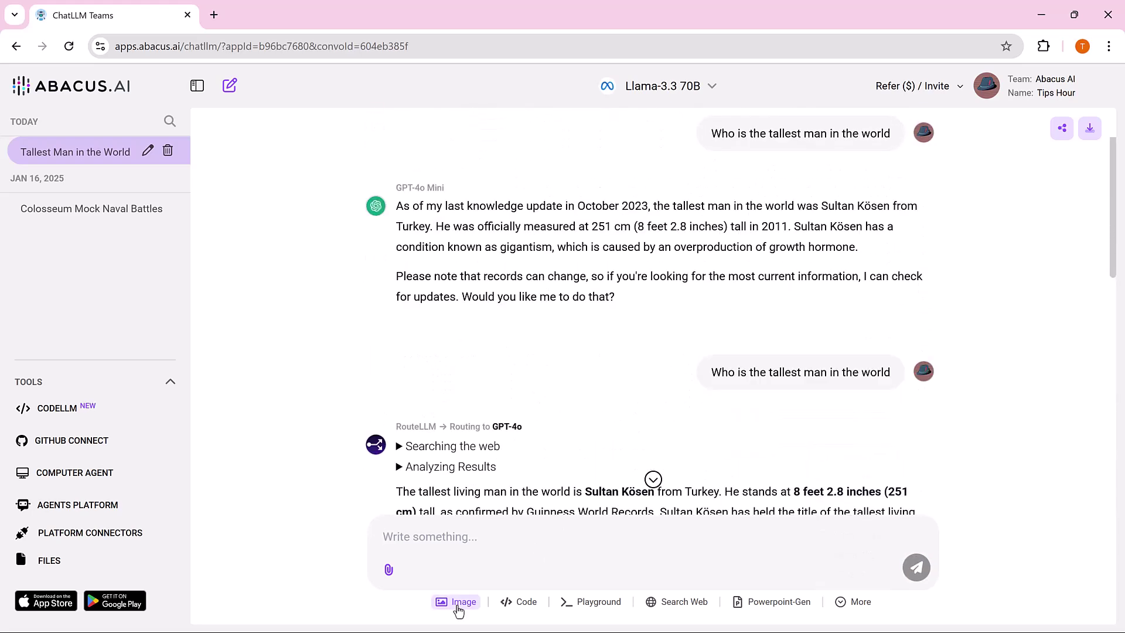
Generate a FLUX 1.1 [pro] Ultra image using the tallest-man question as the prompt
left_click(459, 605)
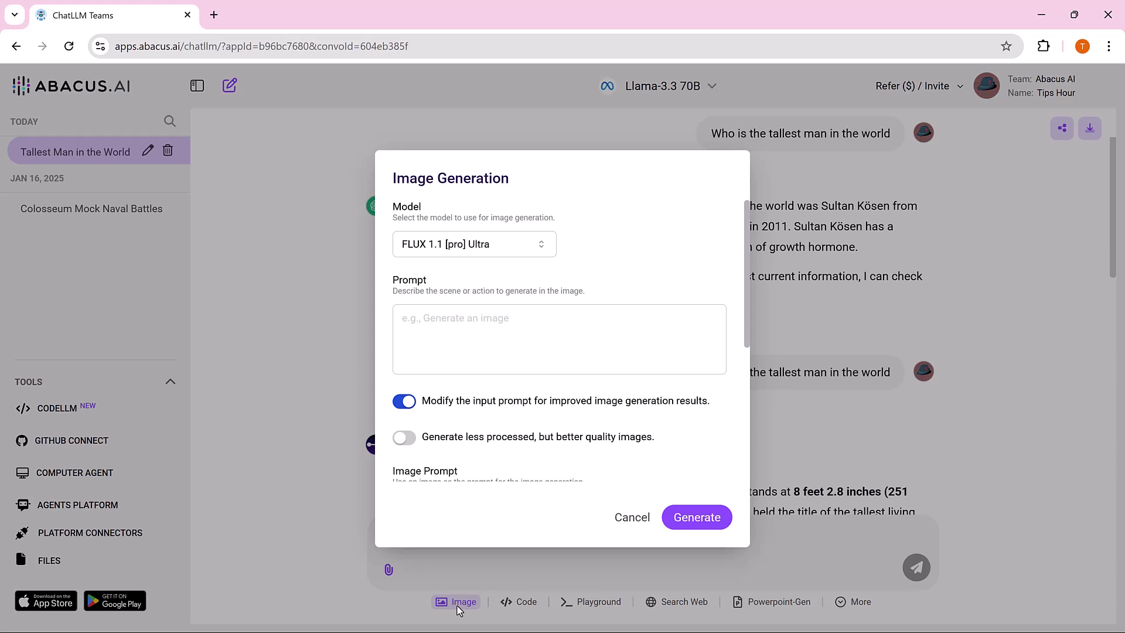
left_click(527, 253)
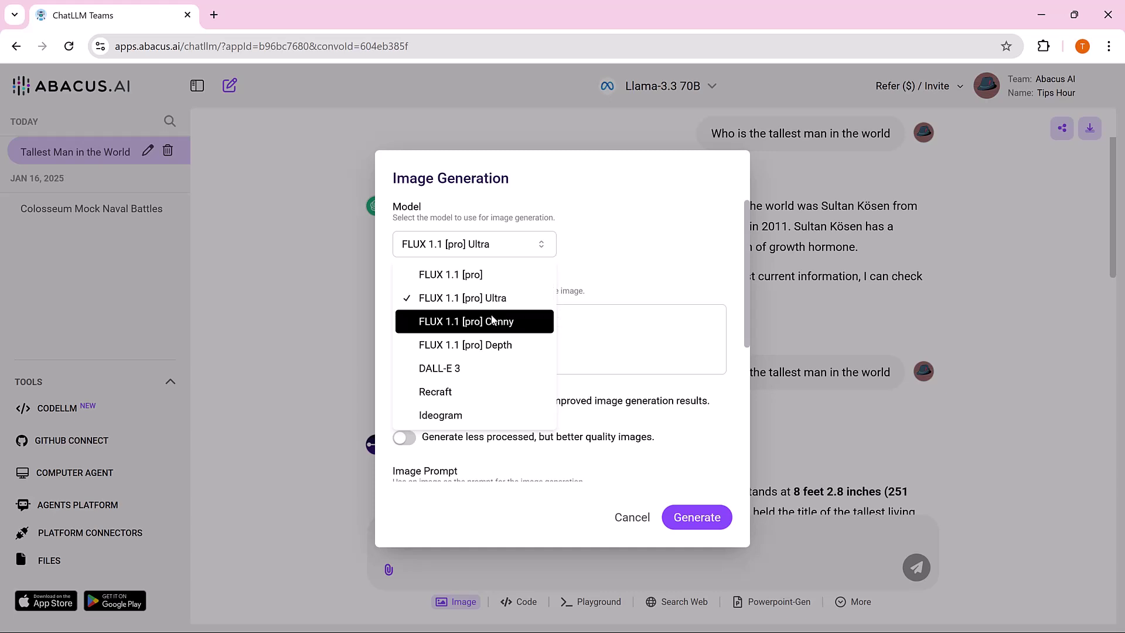
left_click(484, 345)
left_click(475, 403)
type("Who is the tallest man in the world")
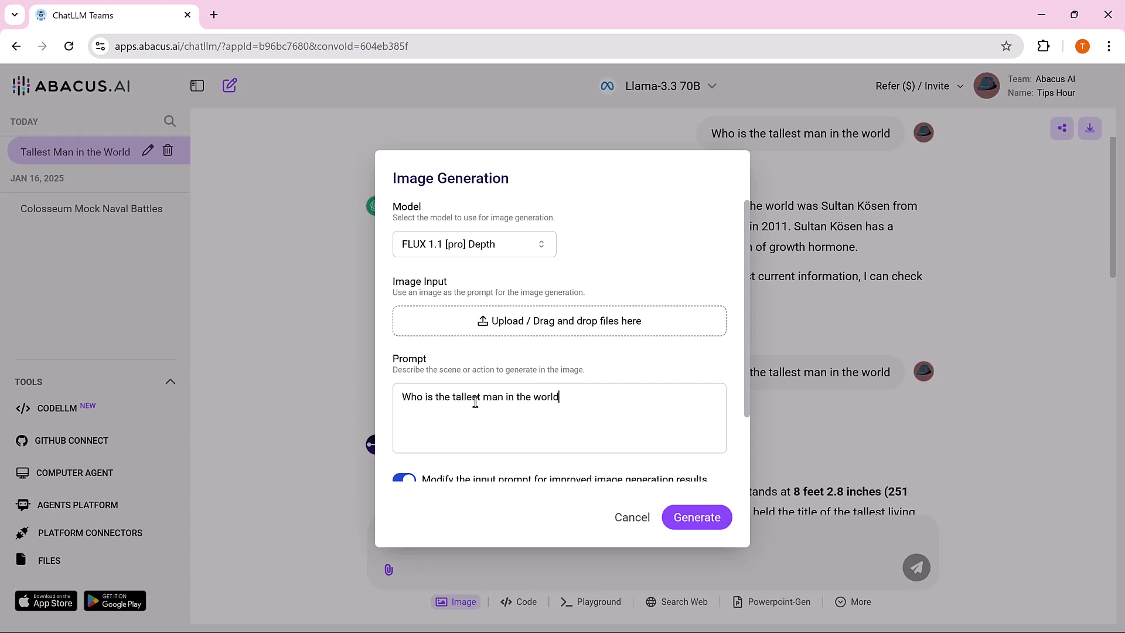
scroll(507, 405, "down", 2)
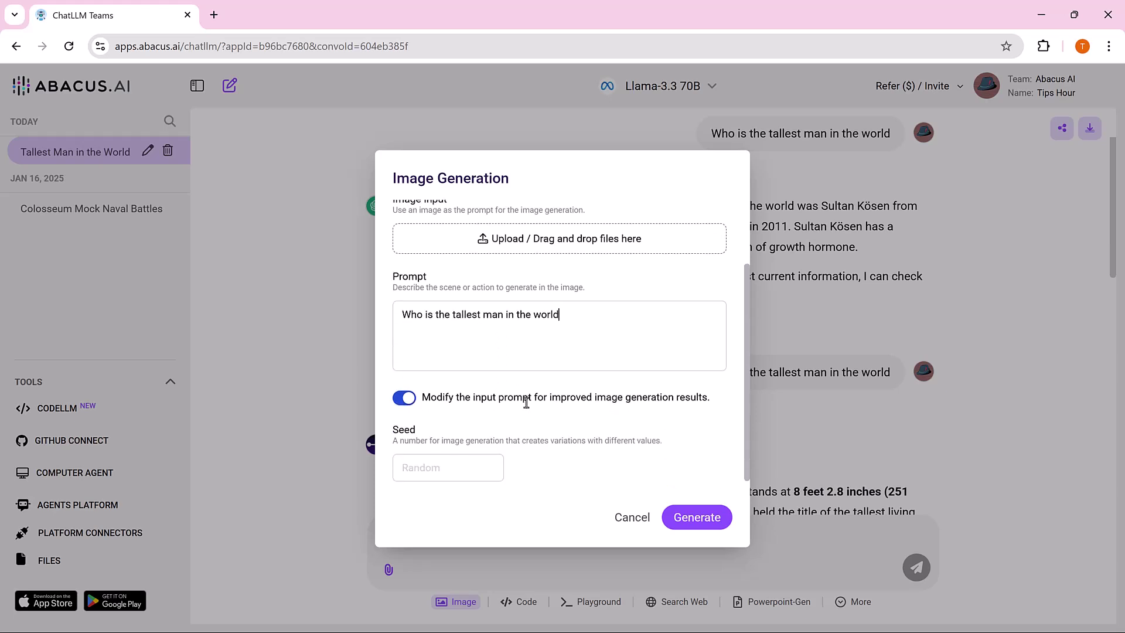
left_click(715, 518)
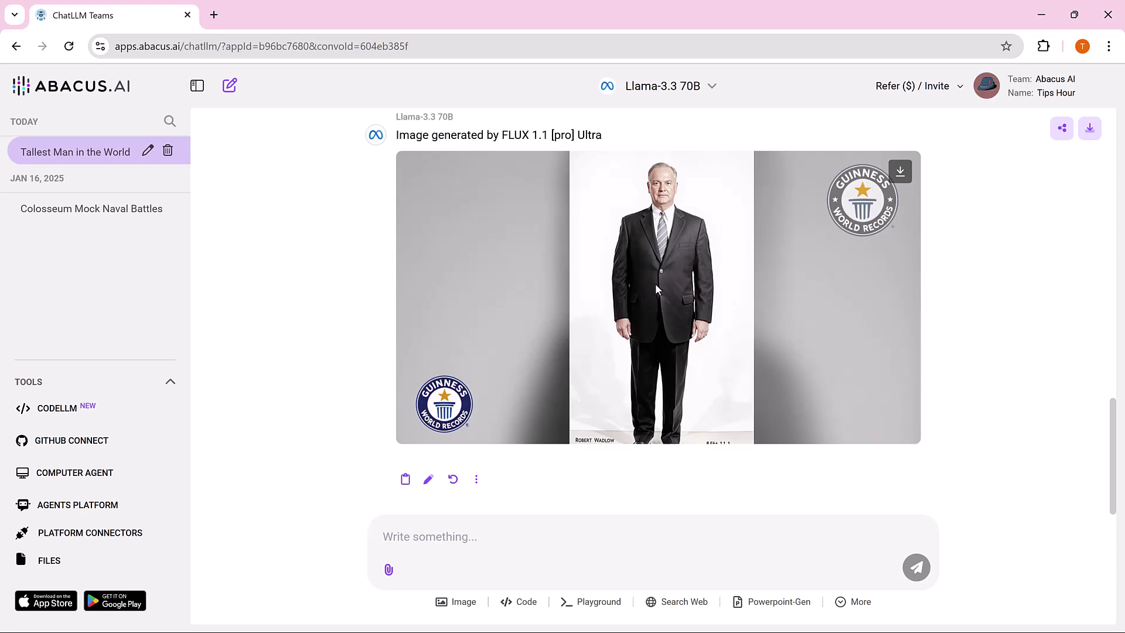
Switch the chat model to Claude Haiku 3.5
scroll(655, 284, "up", 2)
scroll(685, 129, "down", 2)
left_click(663, 86)
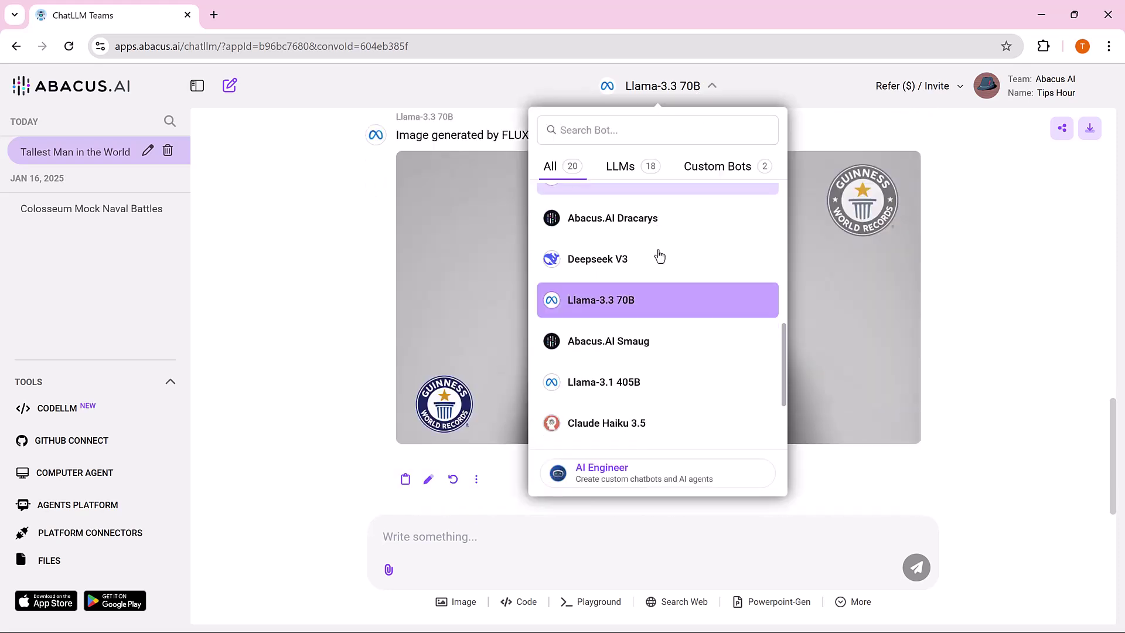
scroll(658, 254, "down", 2)
left_click(638, 363)
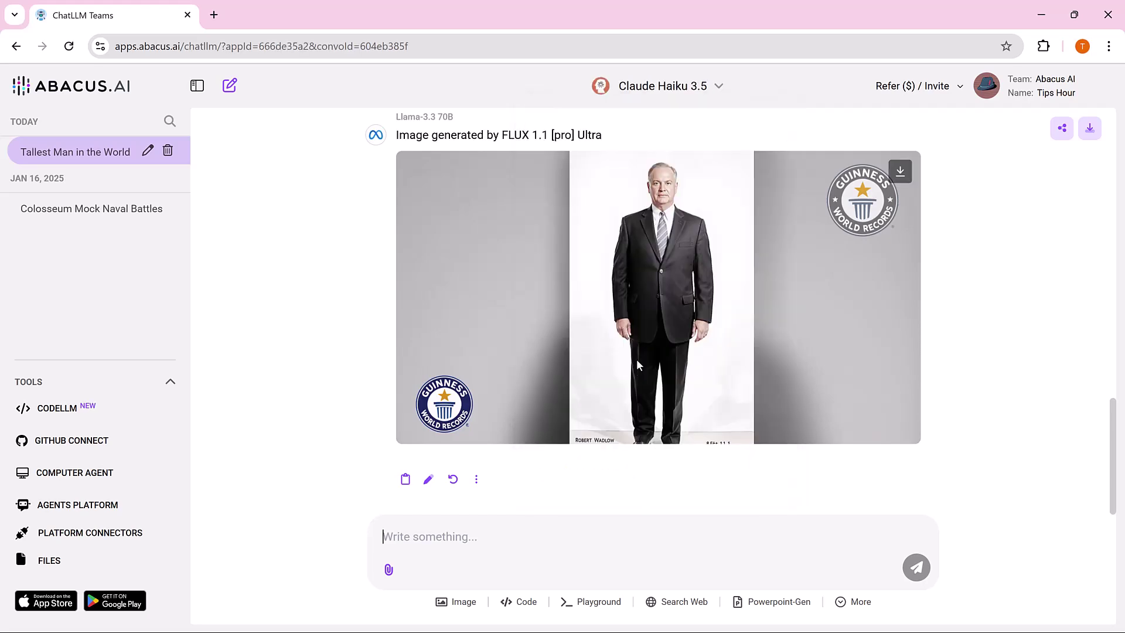
Generate a Realistic-style Recraft image from the tallest-man question
left_click(462, 603)
left_click(475, 244)
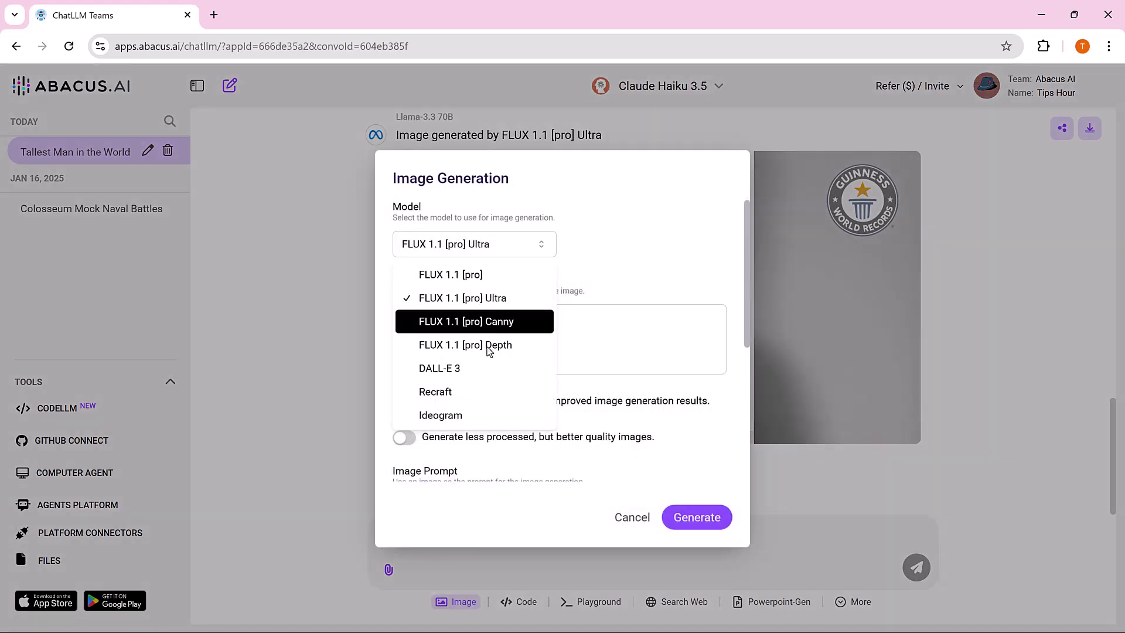
left_click(482, 397)
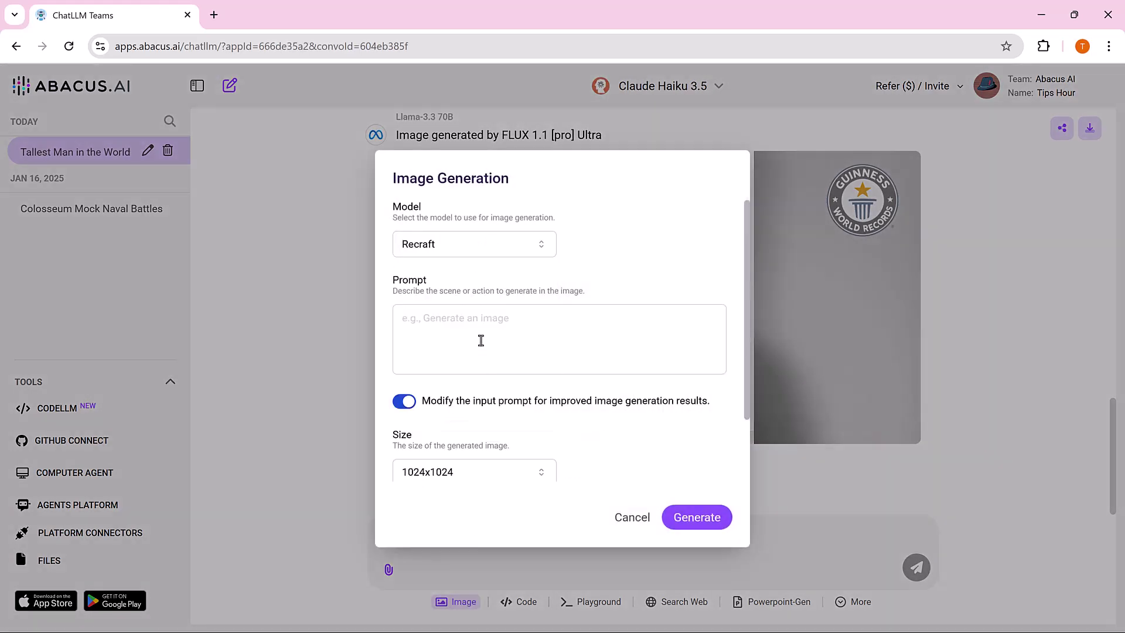
type("Who is the tallest man in the world")
scroll(502, 452, "down", 2)
left_click(497, 469)
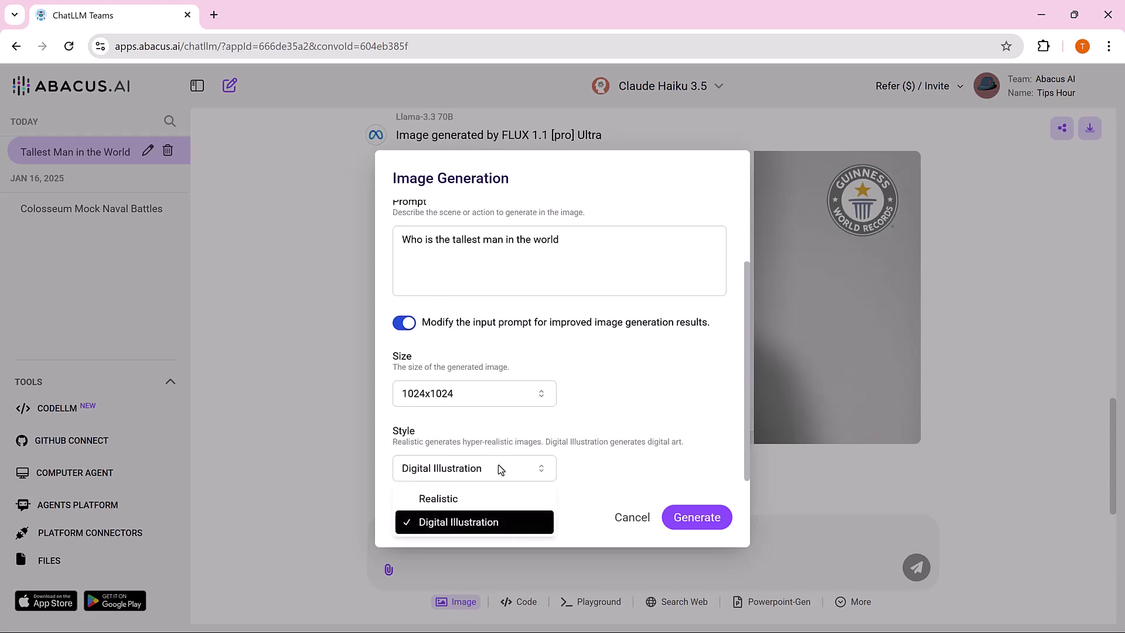
left_click(490, 498)
left_click(701, 516)
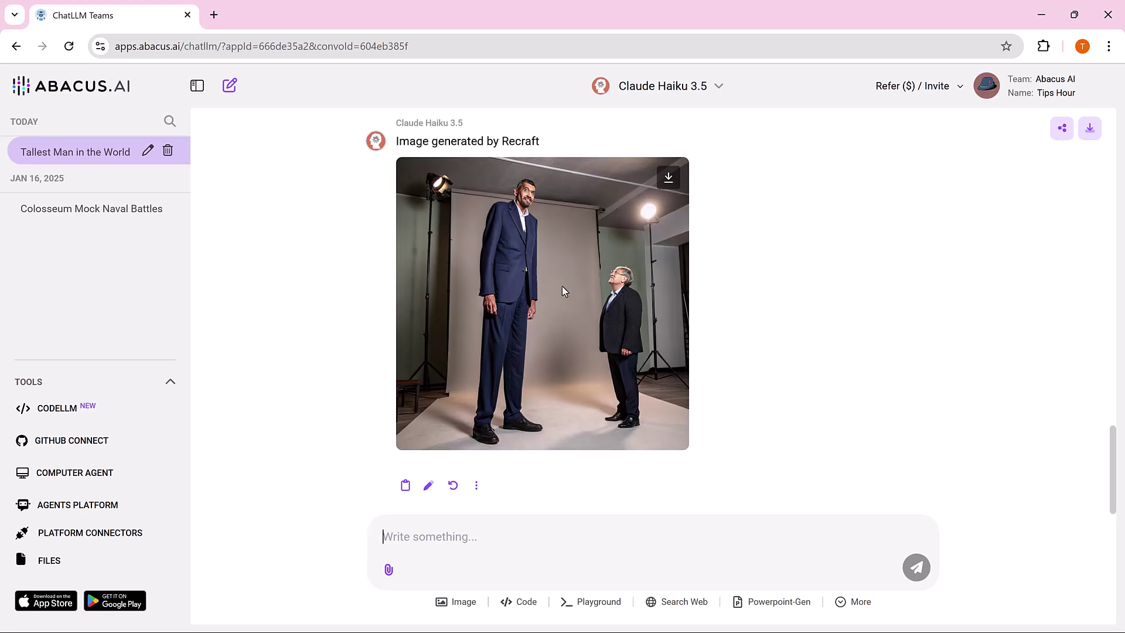
left_click(782, 603)
Generate a Hailuo AI video from the pasted animal-kingdom paragraph and play it back twice
left_click(852, 610)
left_click(859, 458)
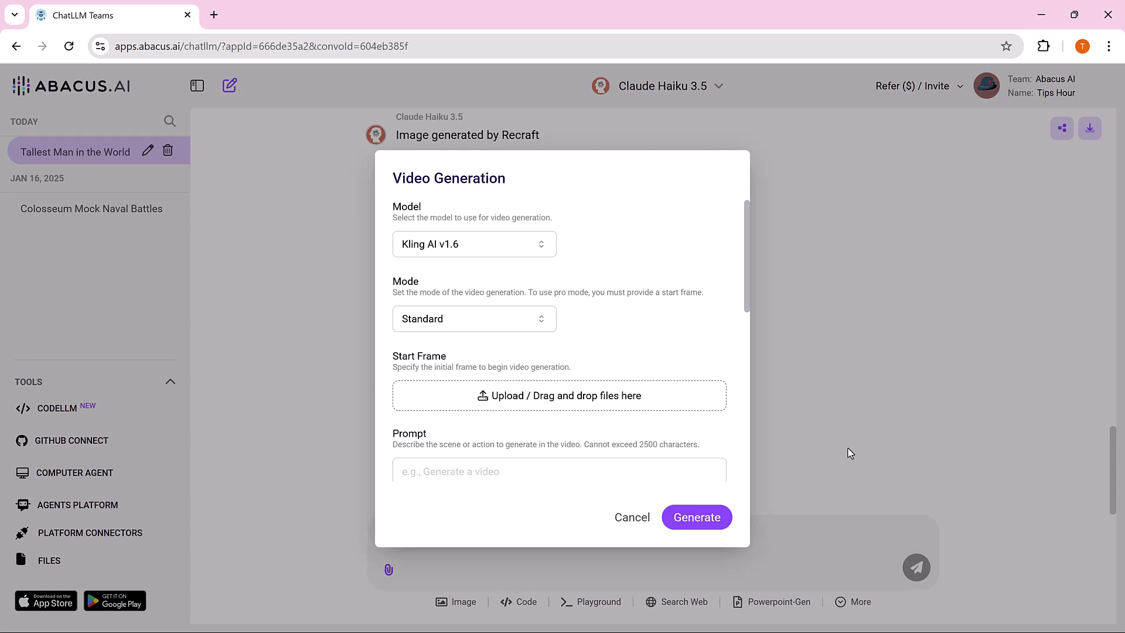
left_click(527, 247)
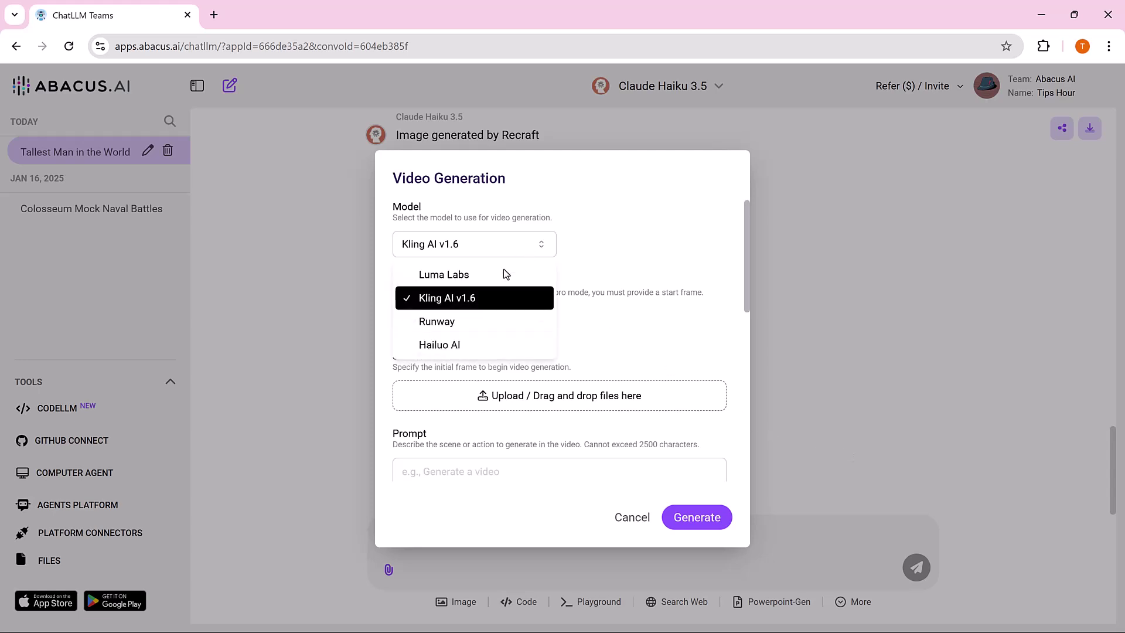
left_click(491, 344)
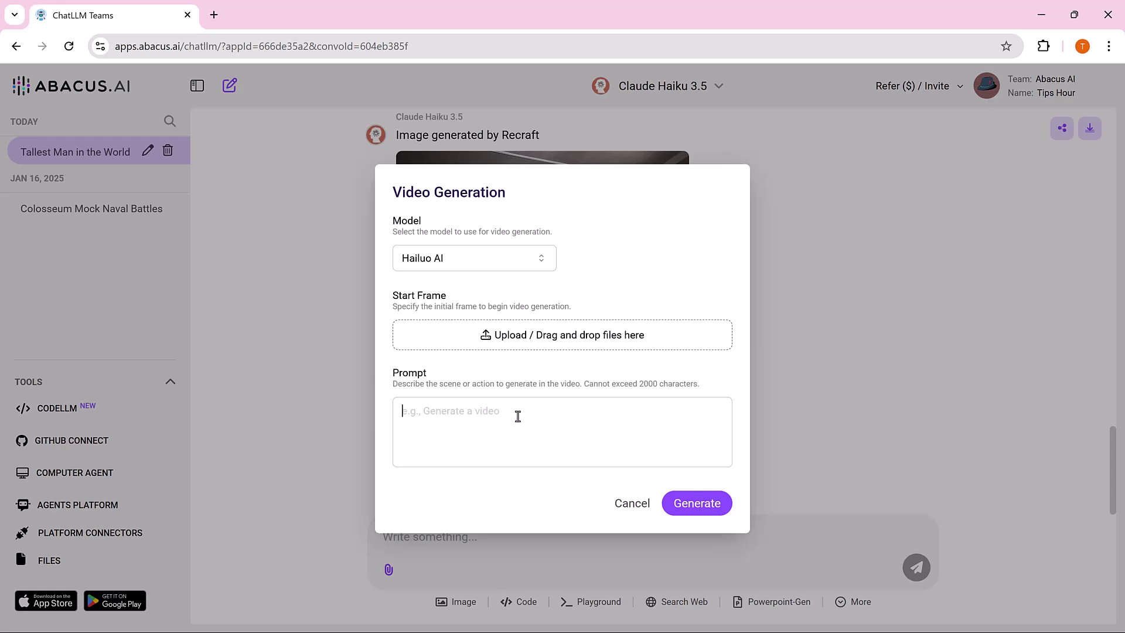
type("The animal kingdom is a vast and diverse realm teeming with incredible creatures, each showcasing unique adaptations and fascinating traits. From the dense Amazon rainforest to the mysterious depths of the ocean, Earth is home to some of the most astonishing animals that inspire awe and curiosity. This essay delves into a selection of the world's most amazing animals, exploring their unique features and the vital roles they play in their ecosystems.")
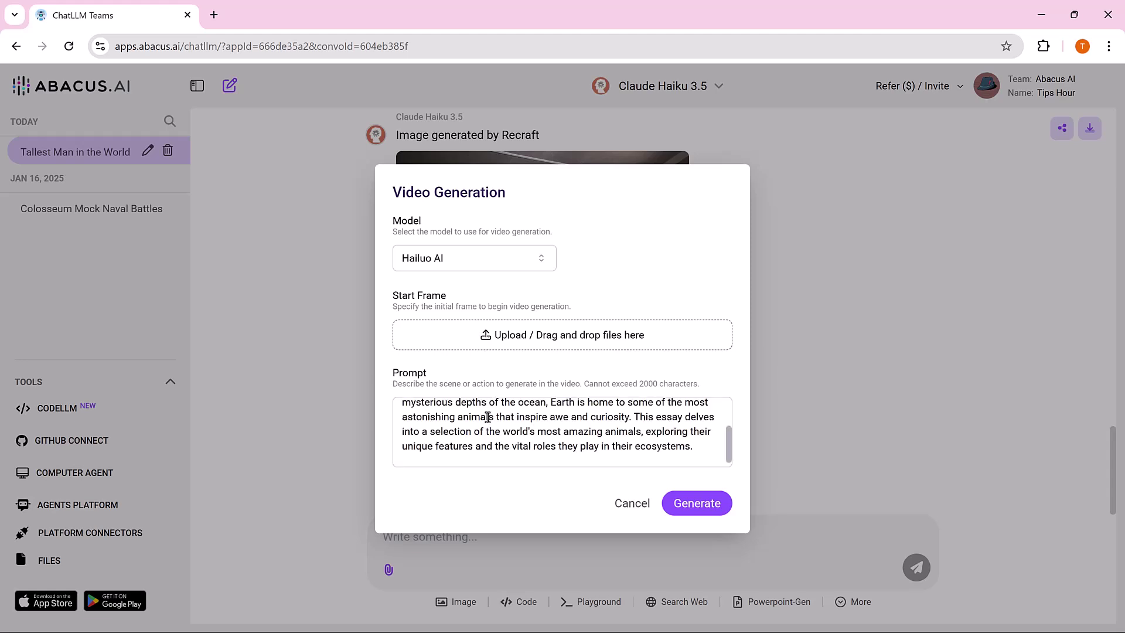
scroll(487, 417, "up", 3)
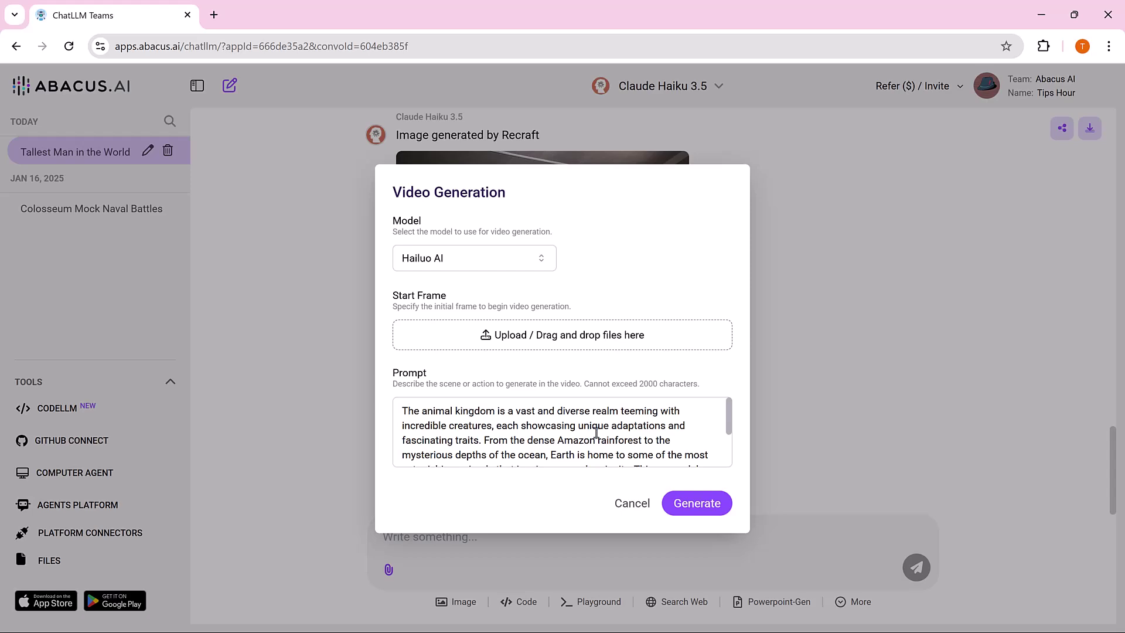
scroll(615, 432, "down", 3)
left_click(696, 505)
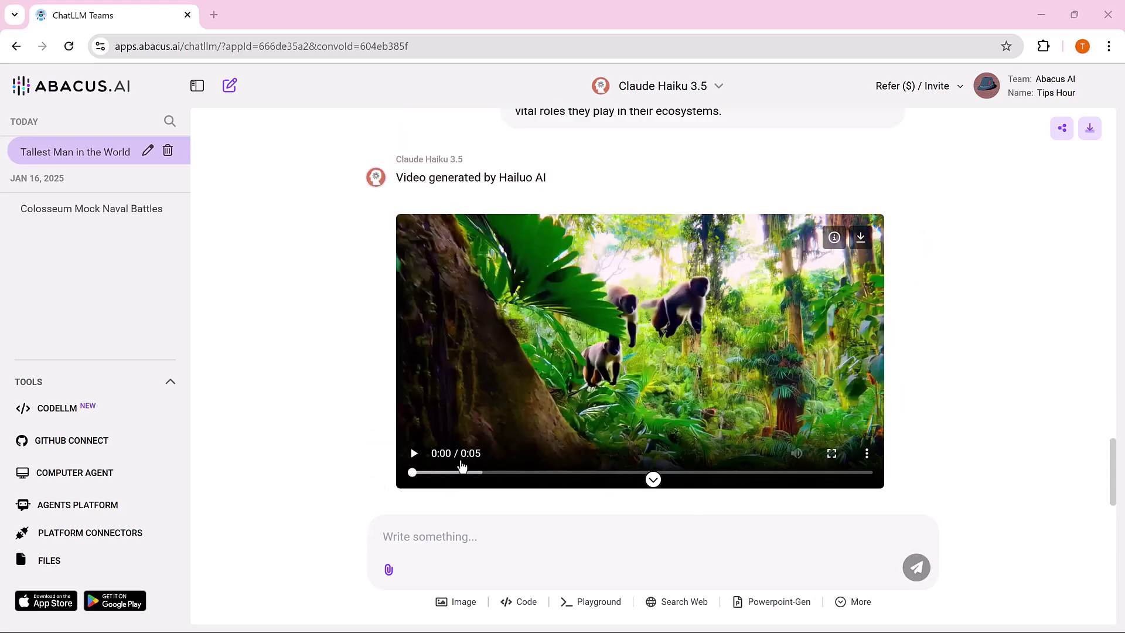
left_click(413, 455)
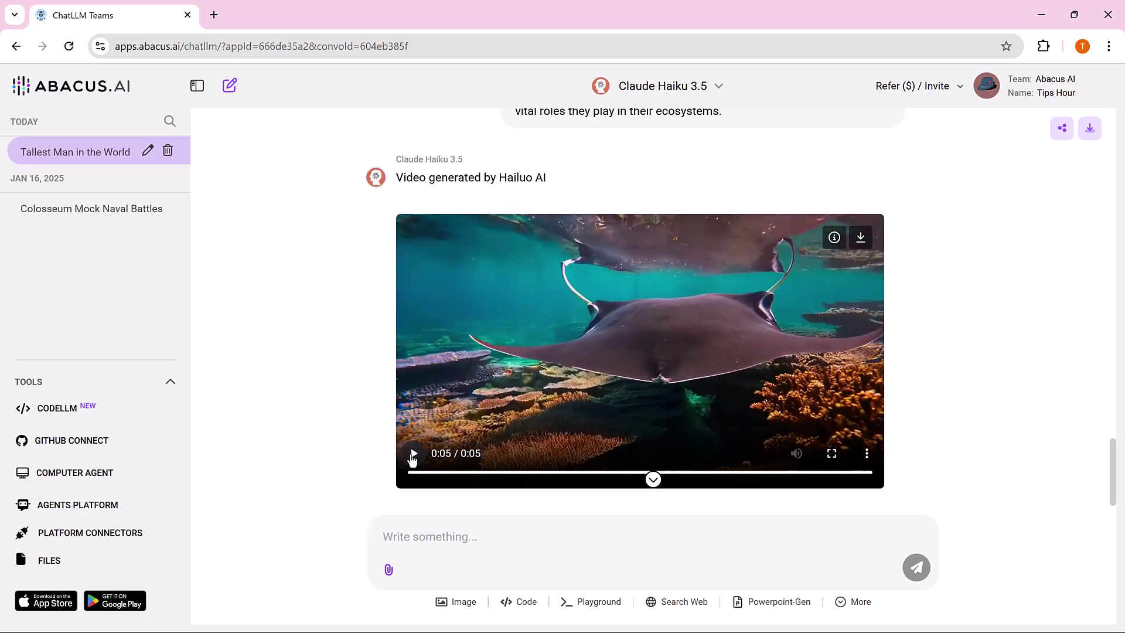
left_click(413, 454)
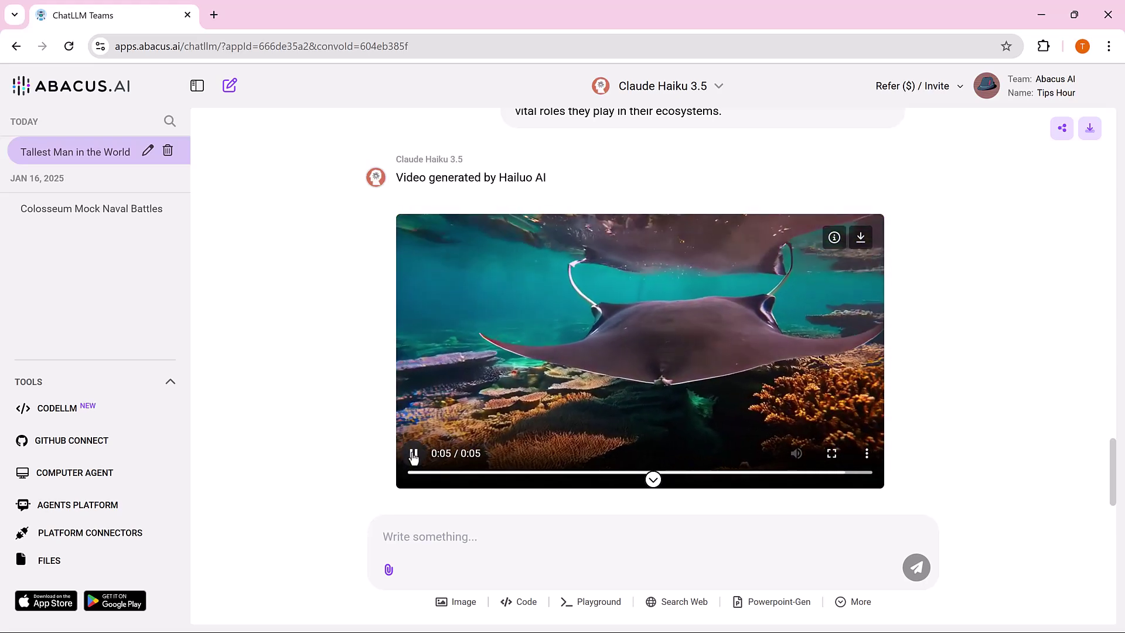
Apply the Humanize AI Detector Proof tone to all new messages in this chat
scroll(757, 374, "down", 1)
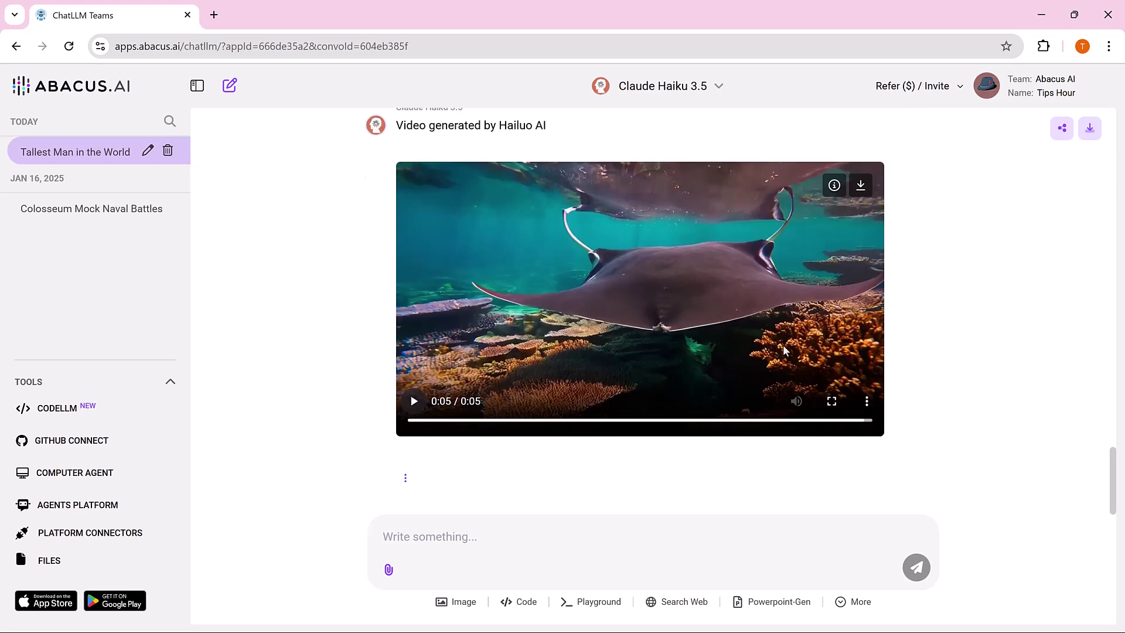
left_click(861, 602)
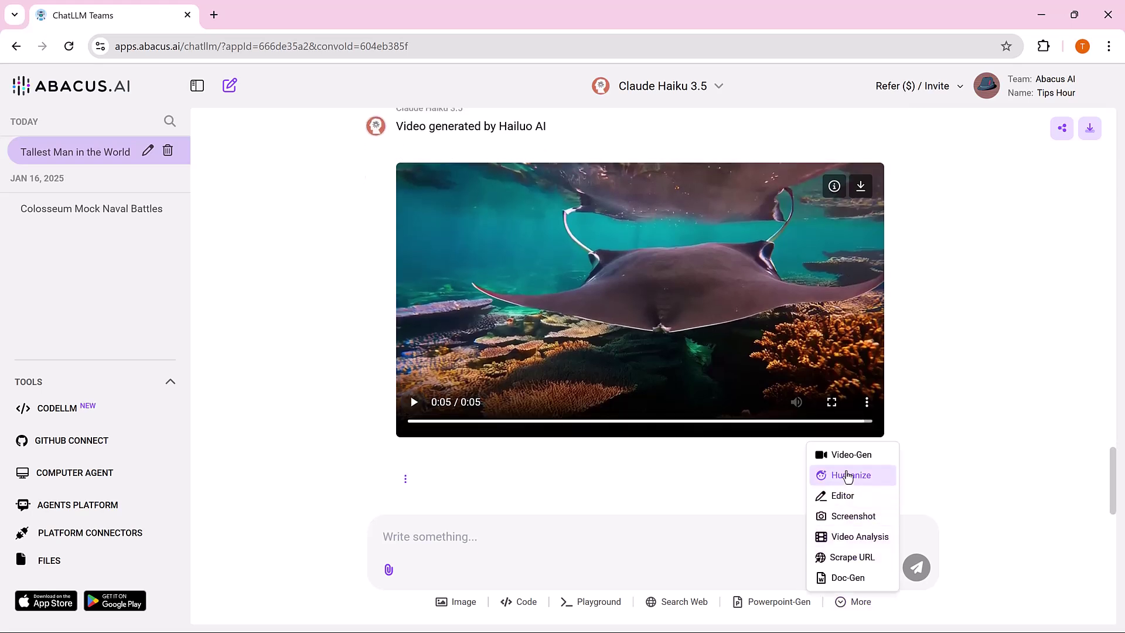
left_click(848, 476)
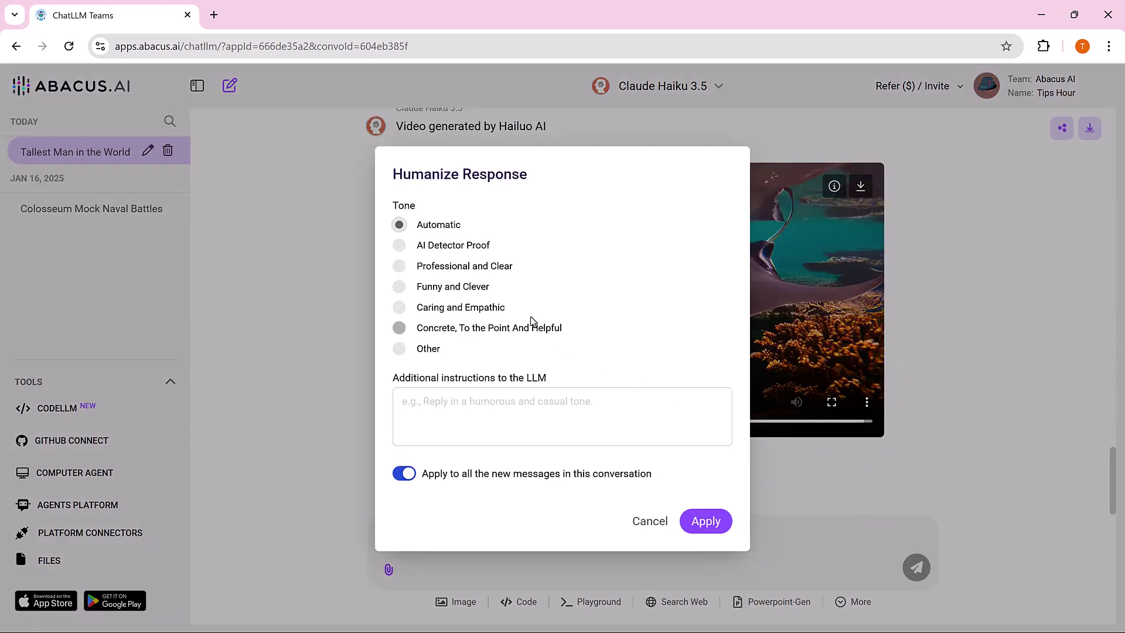
left_click(428, 245)
left_click(442, 274)
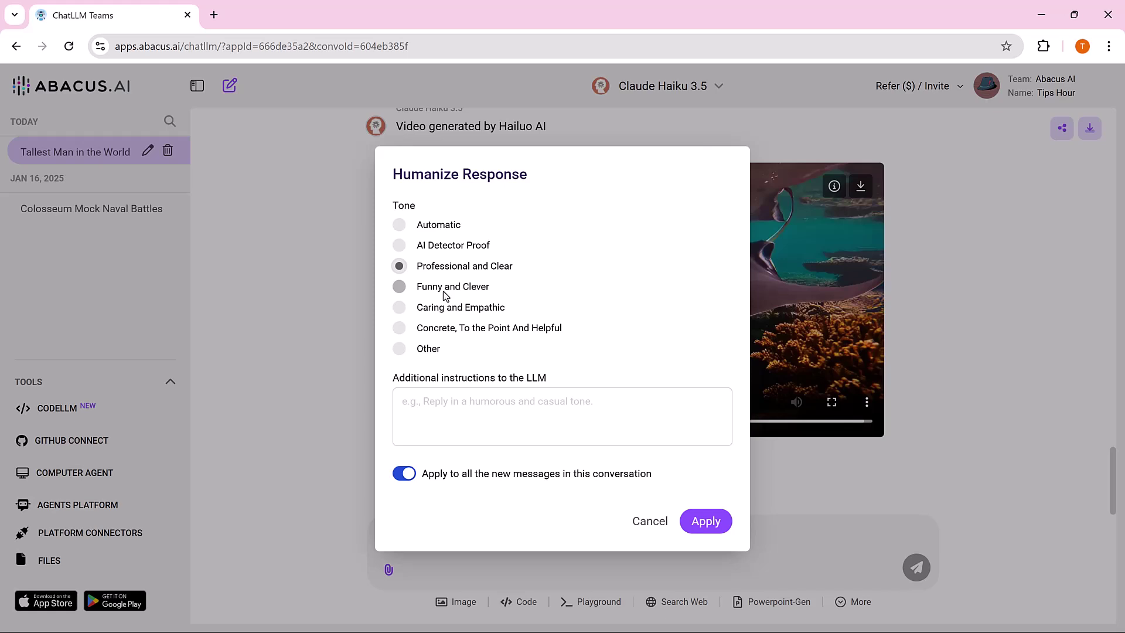
left_click(446, 248)
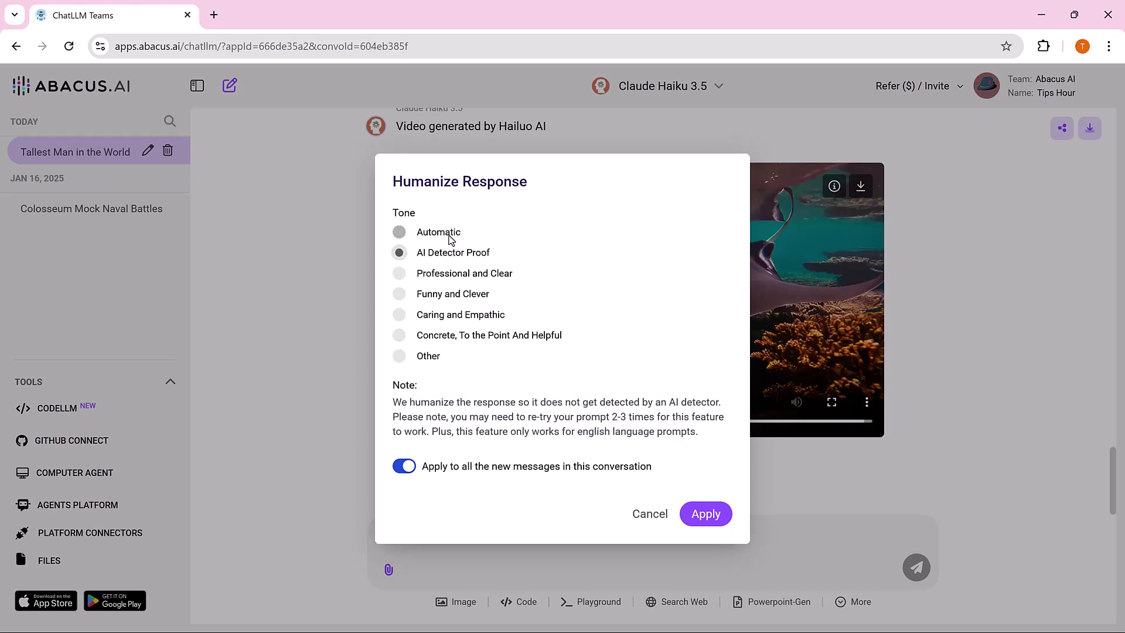
left_click(450, 234)
left_click(452, 251)
left_click(452, 236)
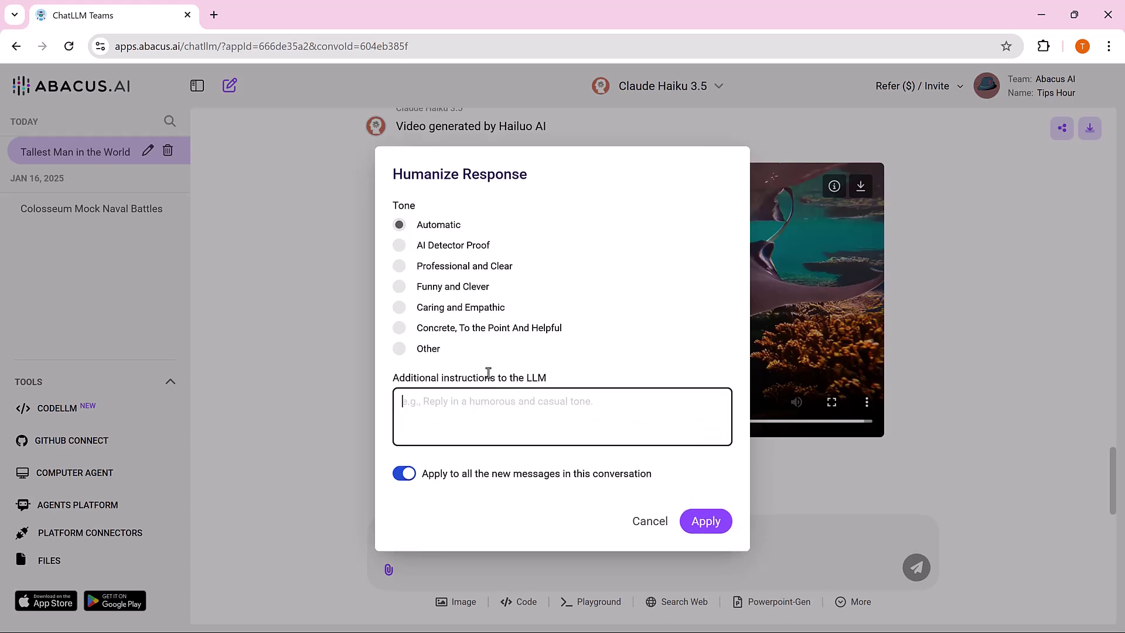
key("Down")
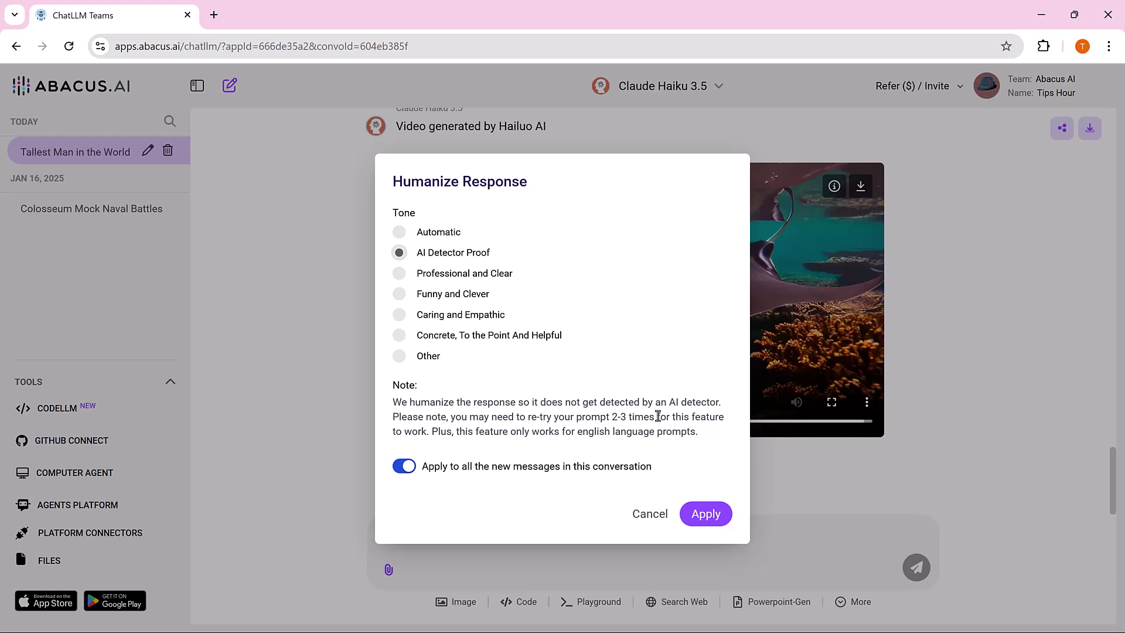
left_click(705, 516)
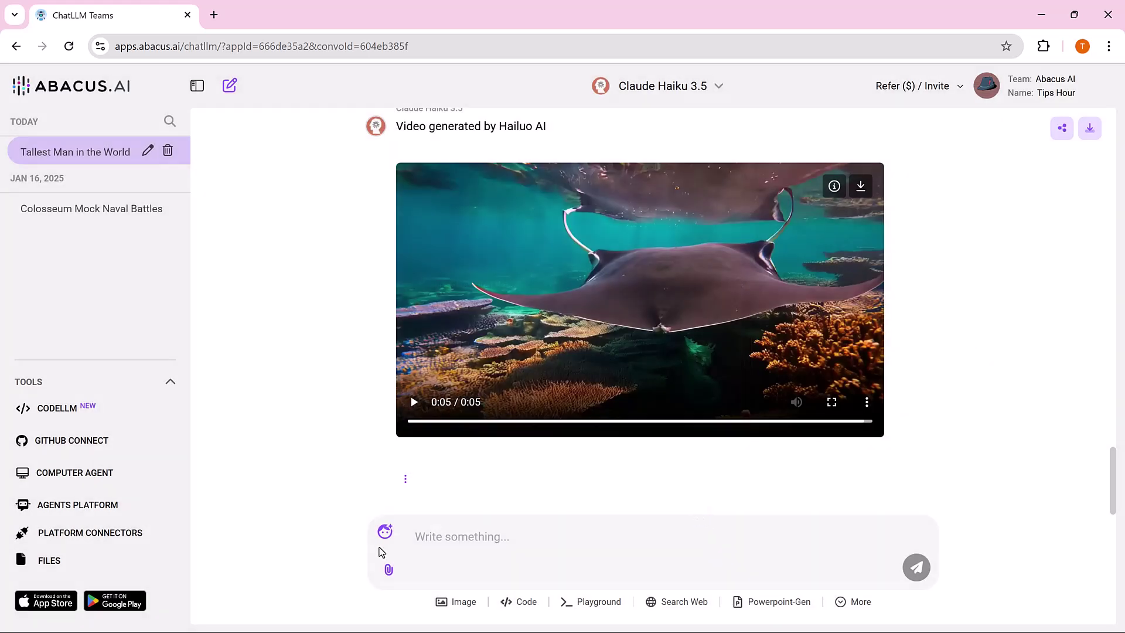
Attach Season.pdf from the computer and ask 'Explain this pdf in 200 words'
left_click(389, 570)
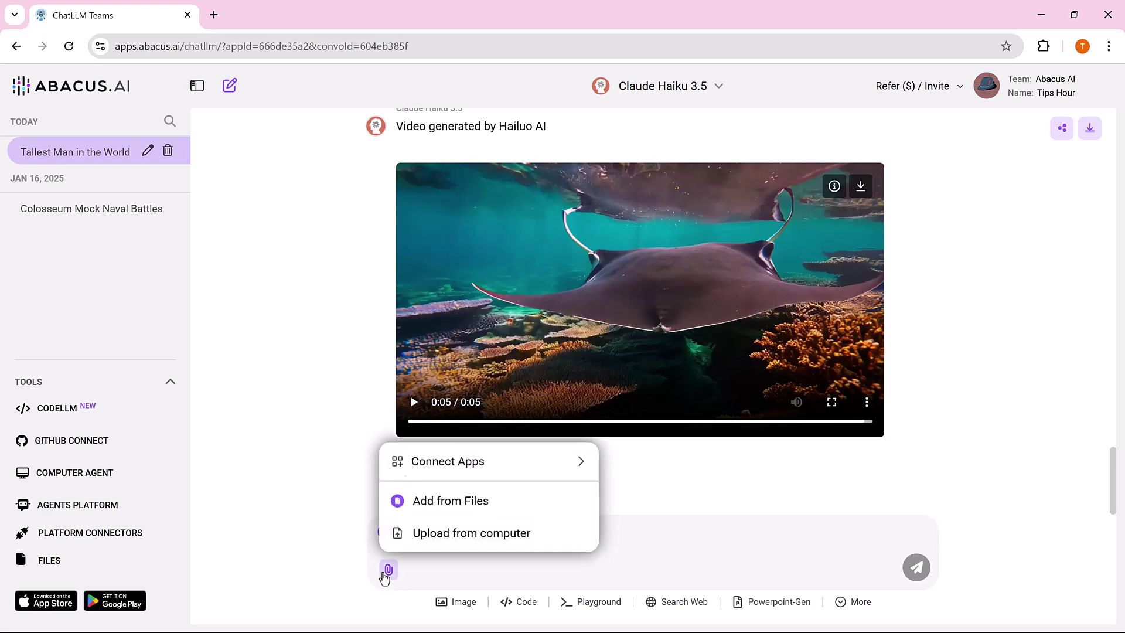
left_click(436, 534)
double_click(418, 212)
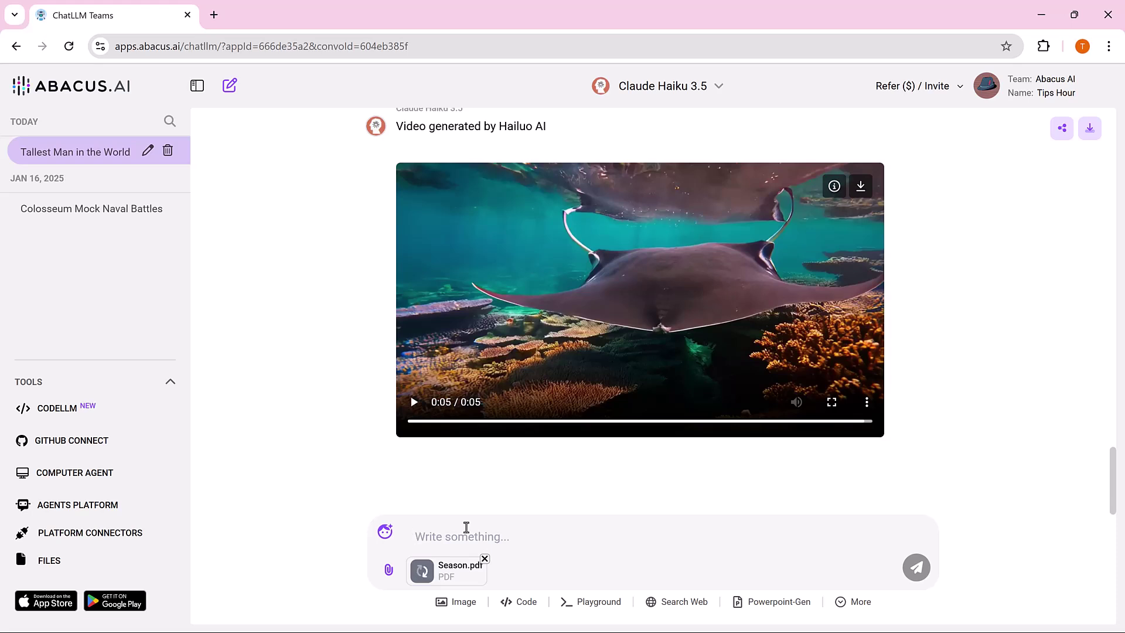
type("Explain this pdf in 200")
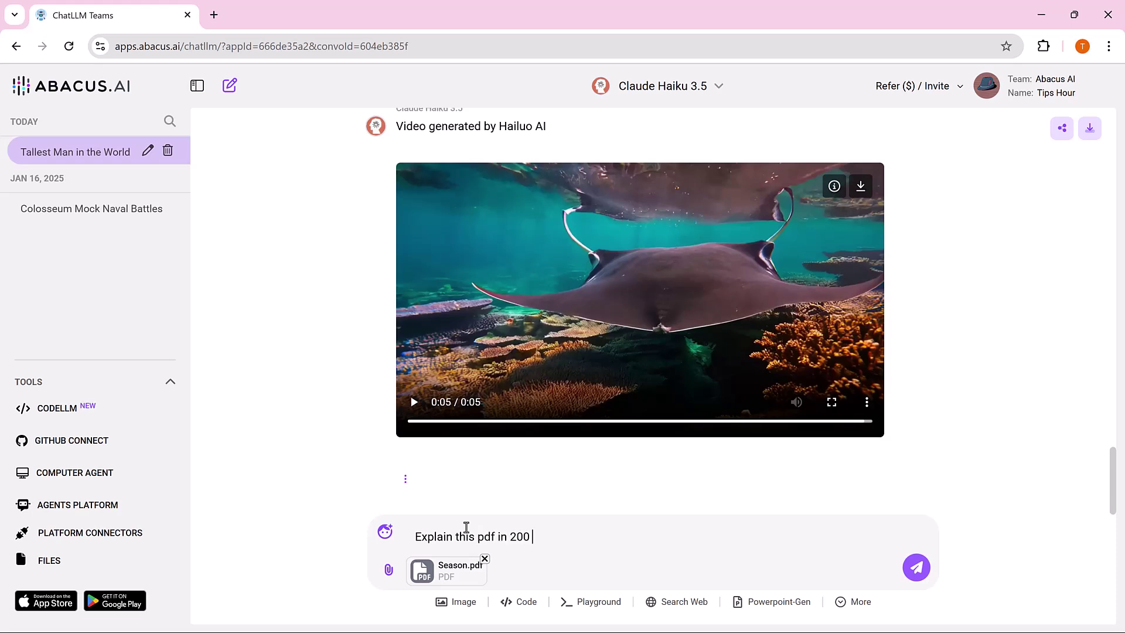
type("words")
key("Return")
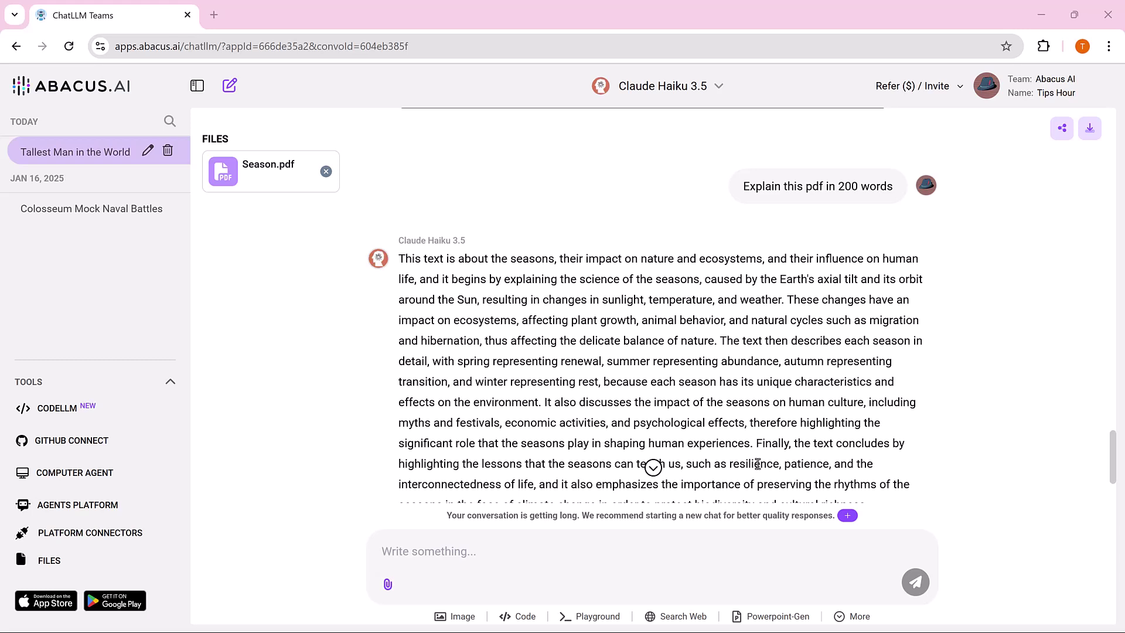
Open and dismiss the extra tools menu, then browse the chat model list
left_click(841, 621)
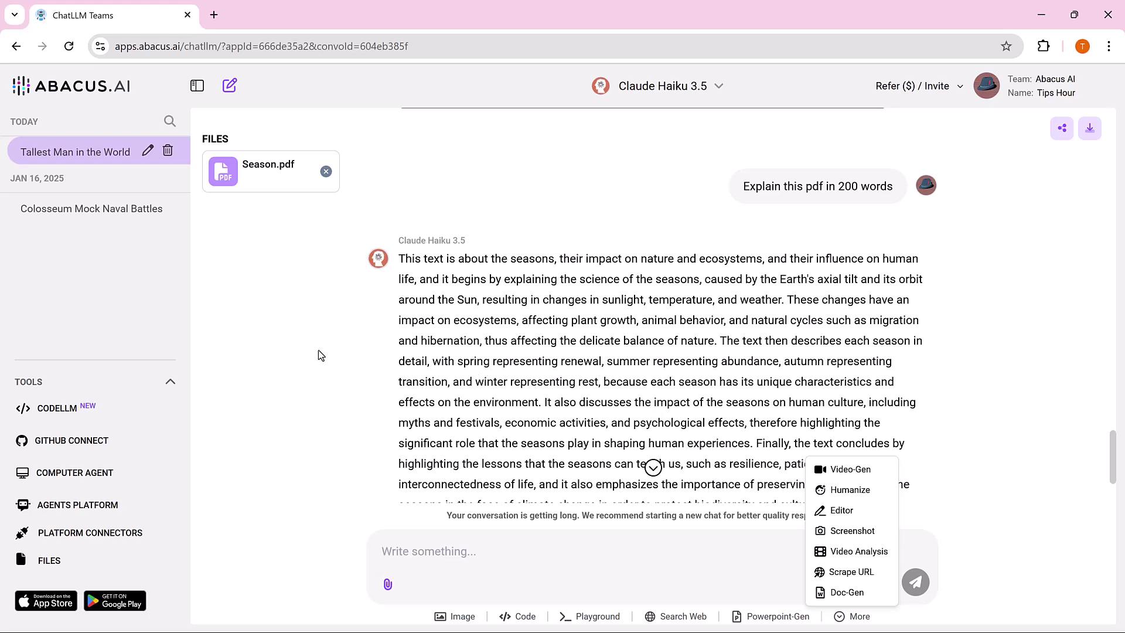
left_click(313, 369)
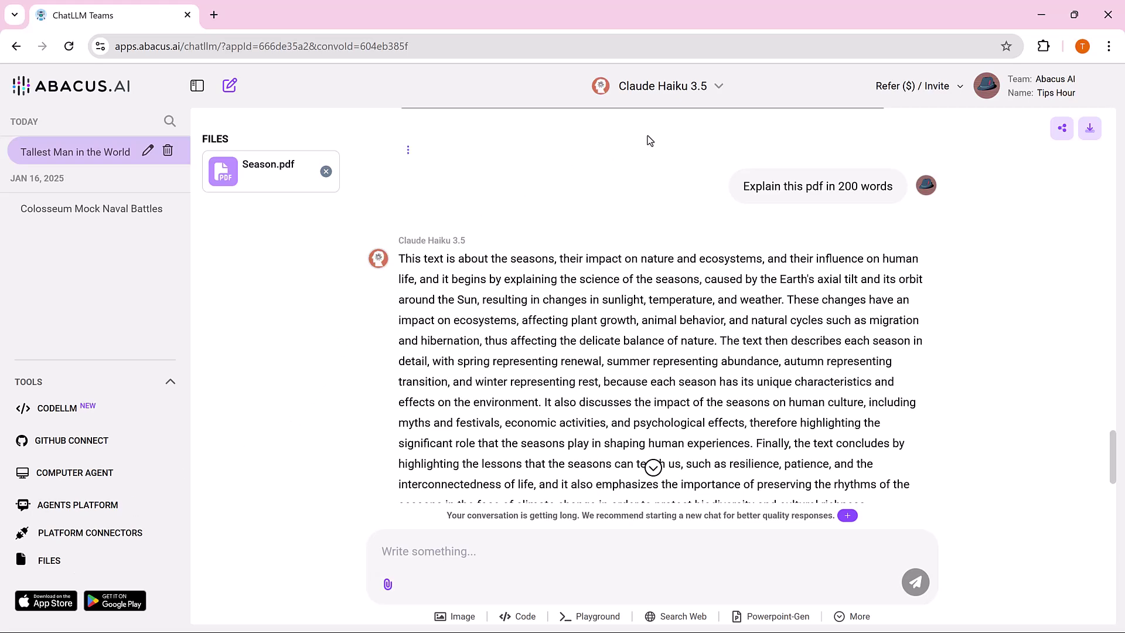
left_click(701, 86)
left_click(701, 85)
left_click(701, 86)
scroll(632, 314, "down", 2)
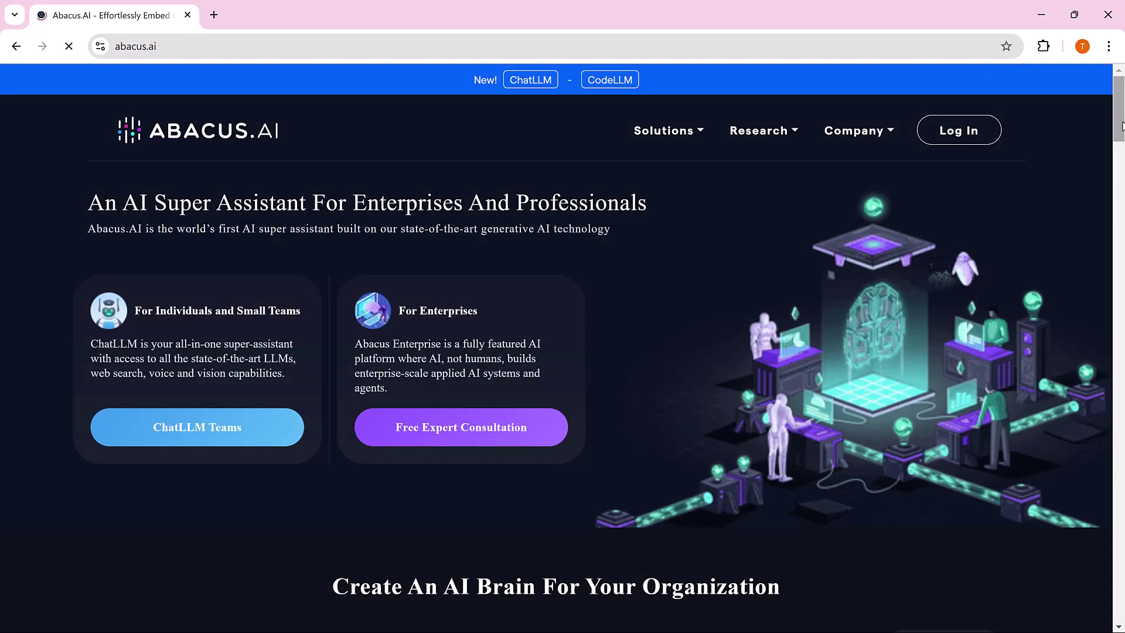